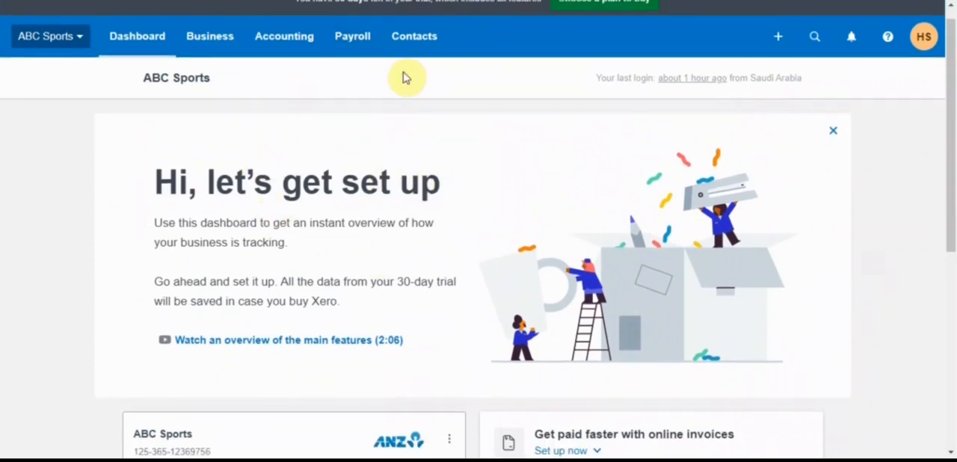
Open the list of all contacts, dismissing its introductory tour, and start a new contact.
{"action": "left_click", "coordinate": [420, 43]}
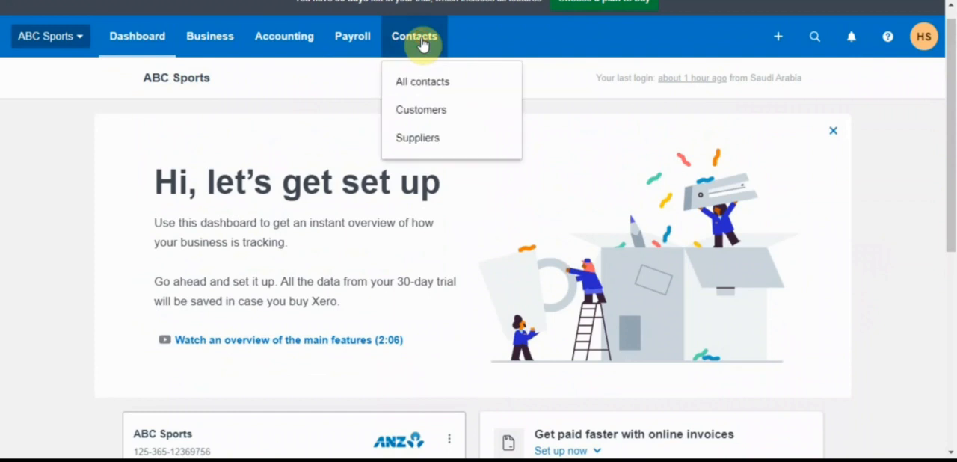
{"action": "left_click", "coordinate": [449, 89]}
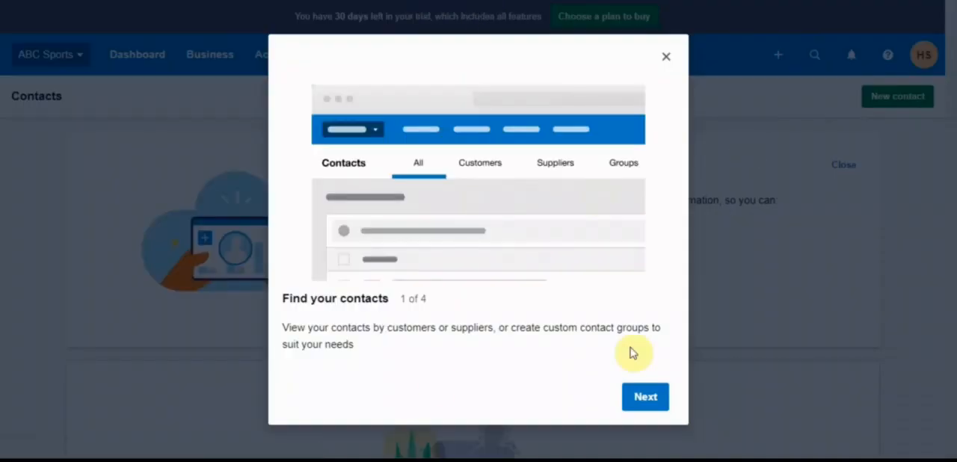
{"action": "left_click", "coordinate": [666, 57]}
{"action": "mouse_move", "coordinate": [951, 142]}
{"action": "left_mouse_down"}
{"action": "mouse_move", "coordinate": [953, 320]}
{"action": "mouse_move", "coordinate": [951, 135]}
{"action": "left_mouse_up"}
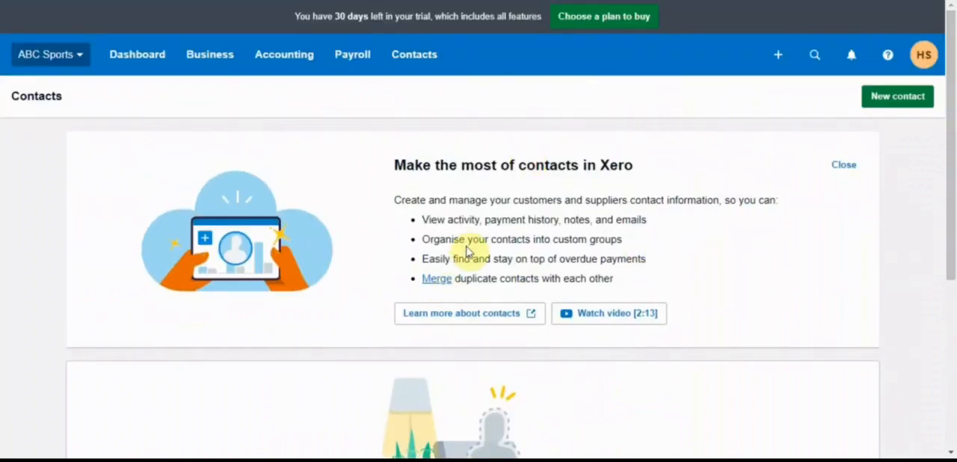
{"action": "left_click", "coordinate": [922, 107]}
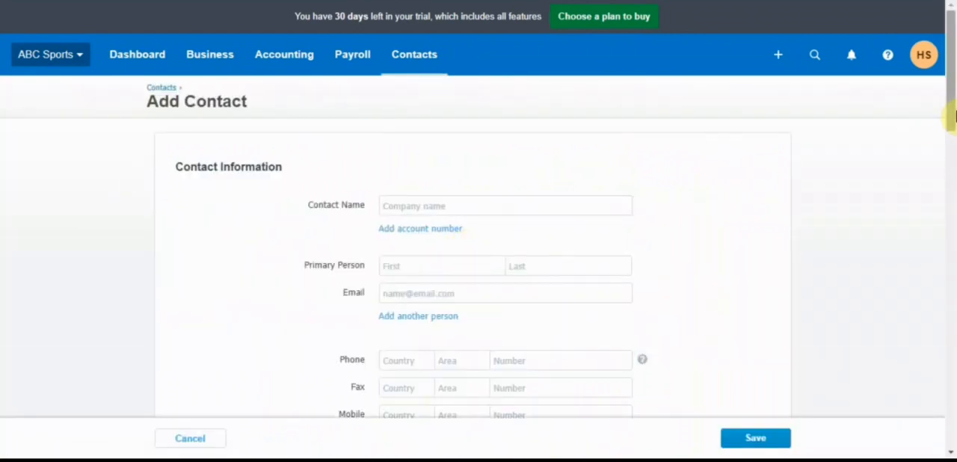
Look over the new contact form from the contact information down to the Financial Details section.
{"action": "left_click_drag", "start_coordinate": [953, 117], "coordinate": [953, 139]}
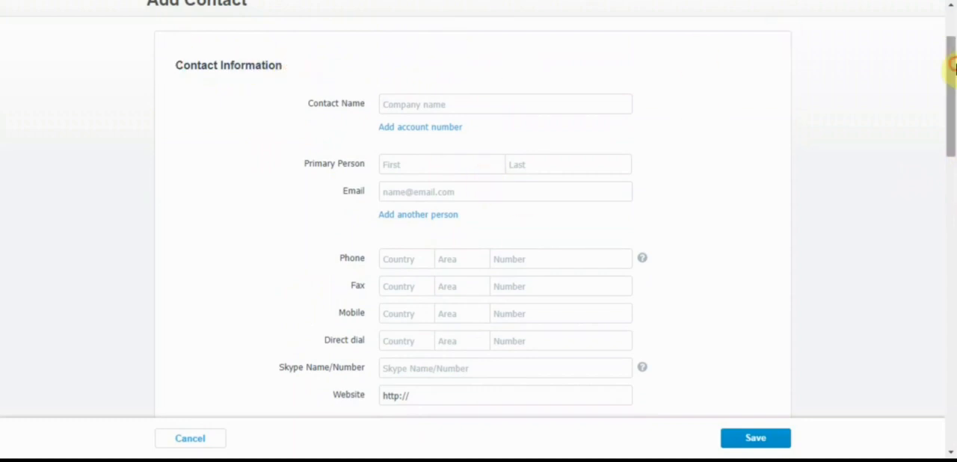
{"action": "left_click_drag", "start_coordinate": [953, 67], "coordinate": [951, 275]}
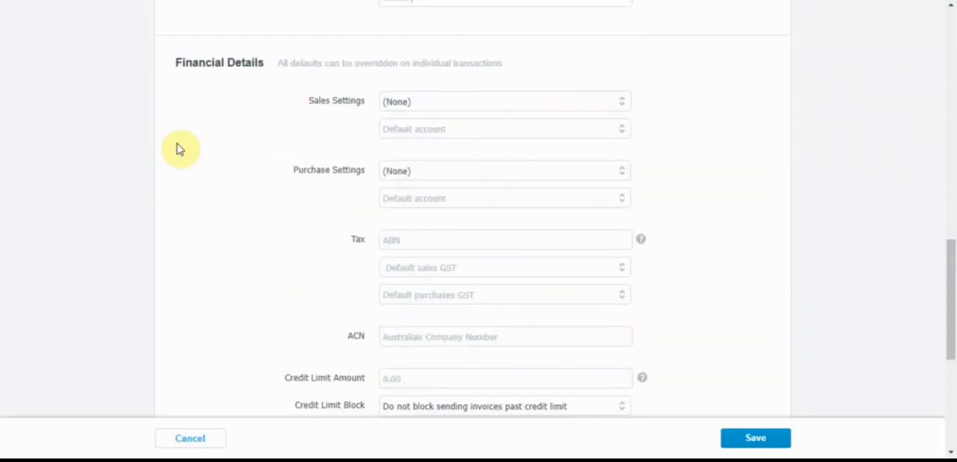
{"action": "left_click_drag", "start_coordinate": [176, 66], "coordinate": [744, 199]}
{"action": "left_click", "coordinate": [744, 199]}
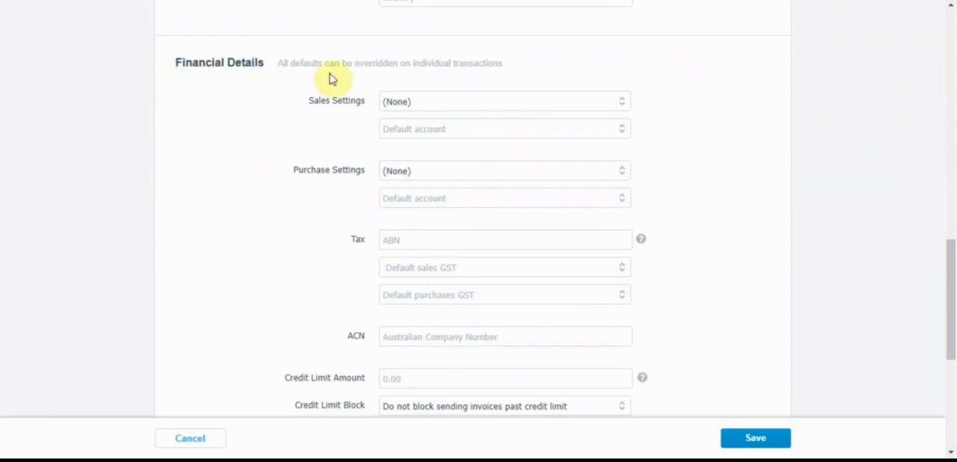
{"action": "left_click_drag", "start_coordinate": [952, 306], "coordinate": [951, 324]}
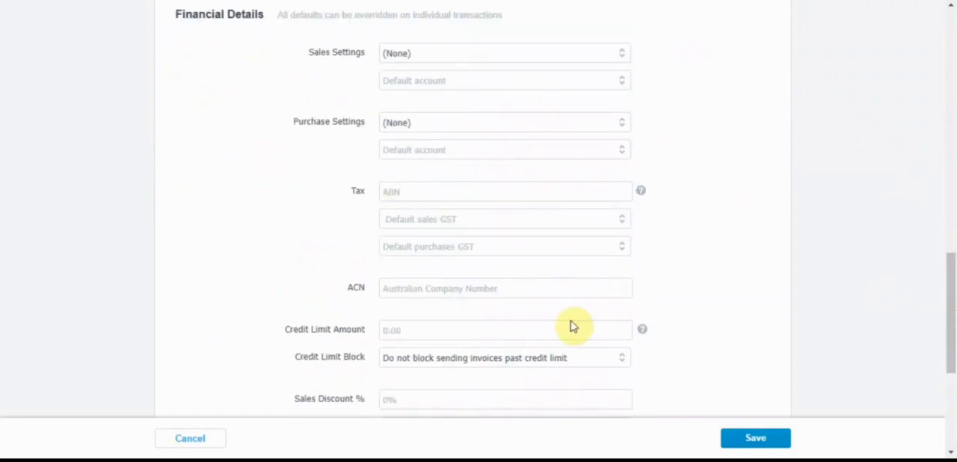
Enter Bayside as the contact name and fill in the primary person's first and last name.
{"action": "left_click_drag", "start_coordinate": [954, 269], "coordinate": [954, 23]}
{"action": "left_click", "coordinate": [477, 193]}
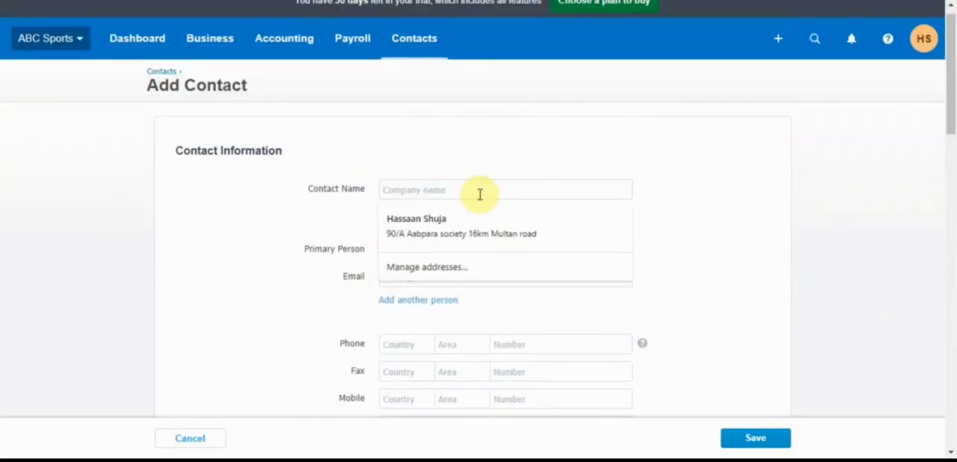
{"action": "type", "text": "Bayside"}
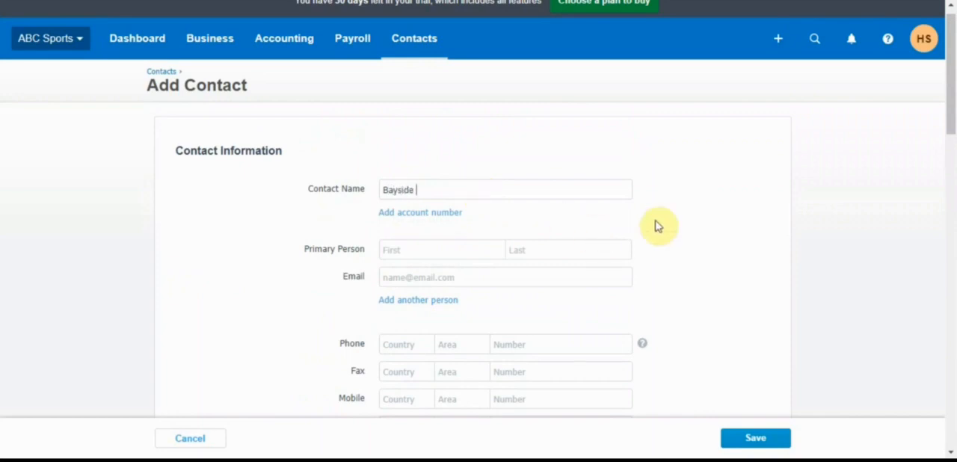
{"action": "left_click_drag", "start_coordinate": [953, 82], "coordinate": [954, 100]}
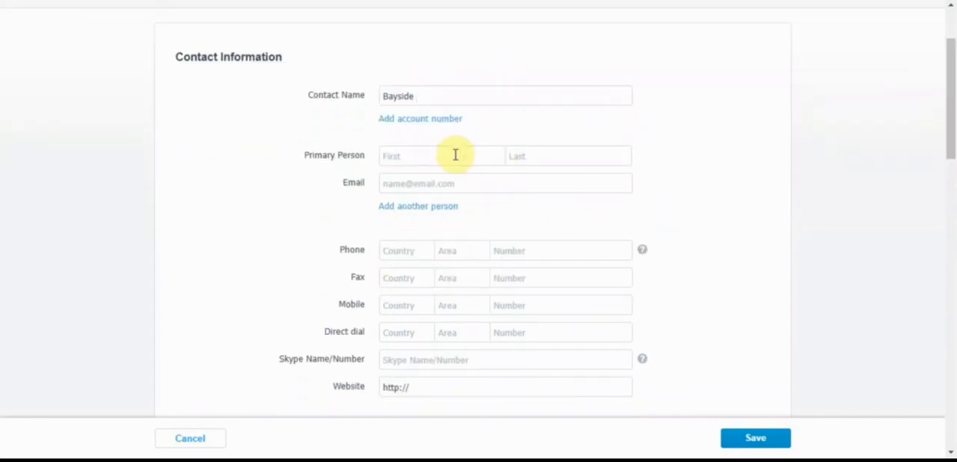
{"action": "left_click", "coordinate": [440, 152]}
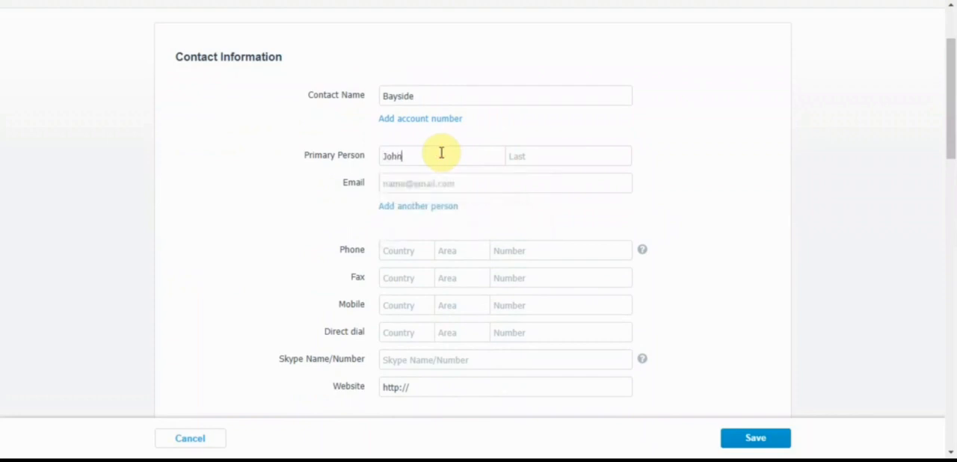
{"action": "left_click", "coordinate": [548, 149]}
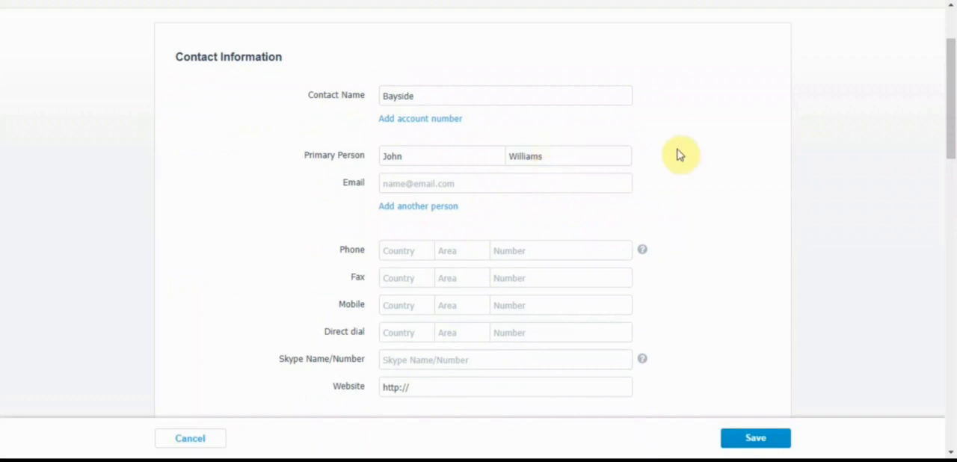
Fill in the contact's e-mail address and the phone's country code, area code and number.
{"action": "left_click_drag", "start_coordinate": [952, 96], "coordinate": [953, 114]}
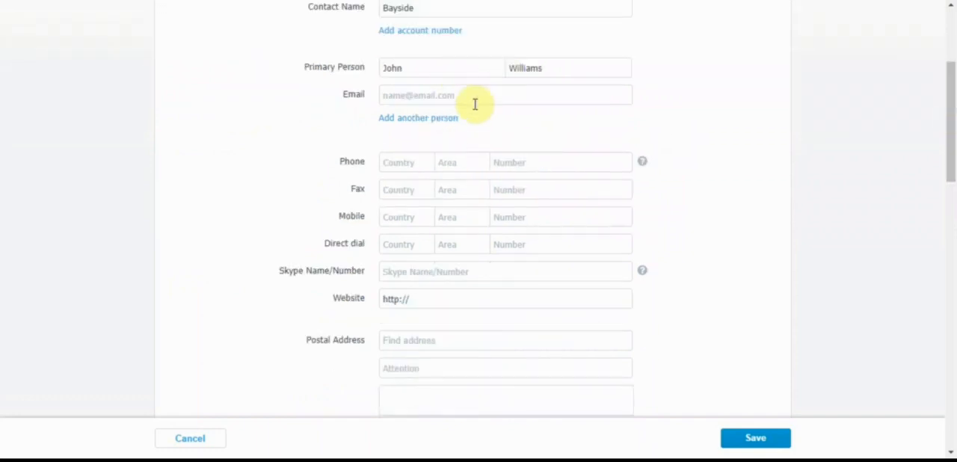
{"action": "left_click", "coordinate": [429, 91]}
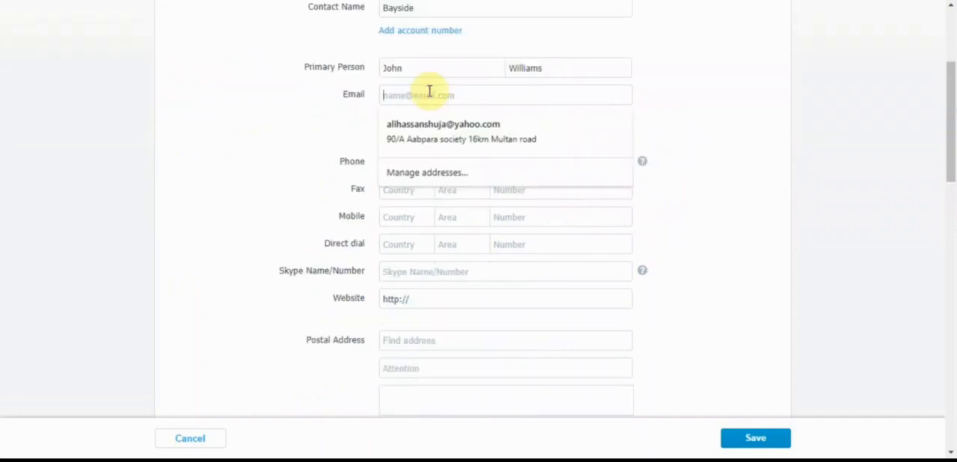
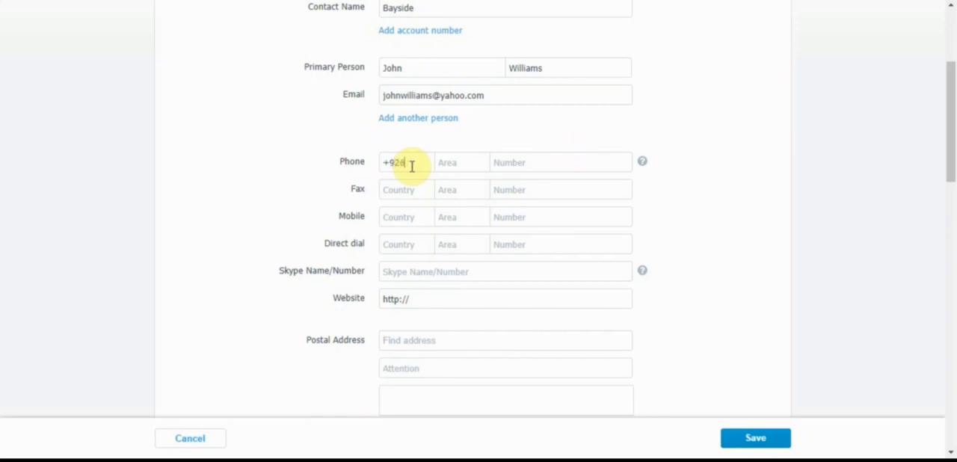
{"action": "left_click", "coordinate": [457, 159]}
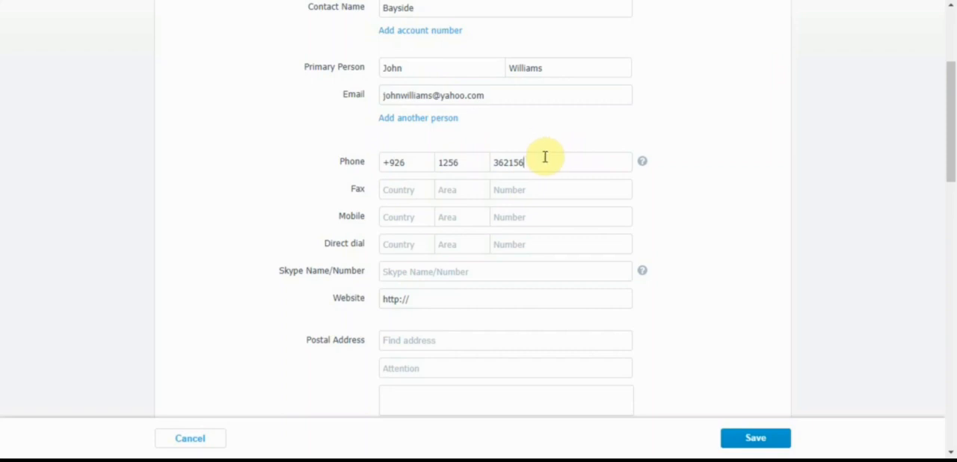
{"action": "left_click", "coordinate": [708, 147]}
{"action": "left_click_drag", "start_coordinate": [952, 103], "coordinate": [952, 146]}
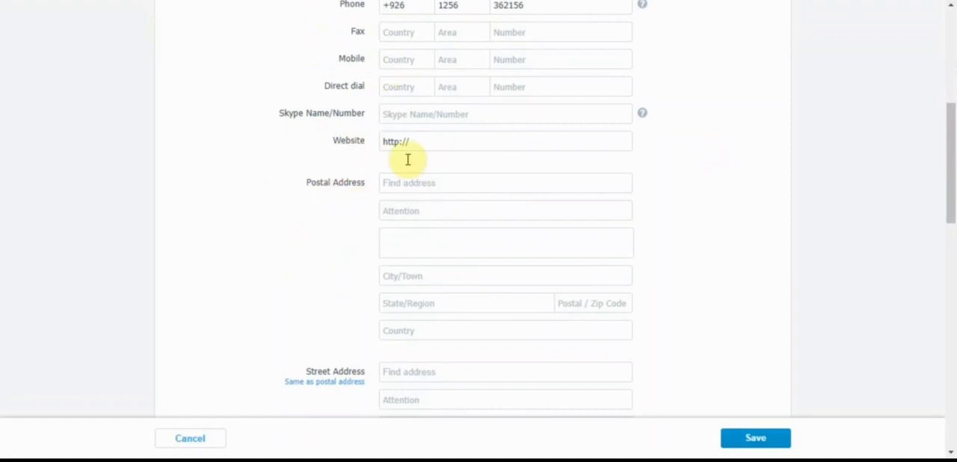
{"action": "left_click", "coordinate": [427, 181]}
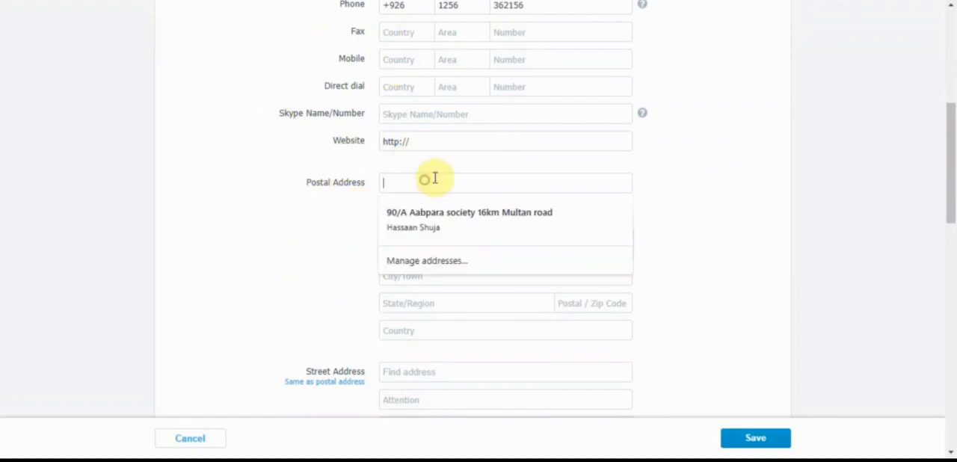
{"action": "left_click_drag", "start_coordinate": [280, 113], "coordinate": [329, 111]}
{"action": "left_click_drag", "start_coordinate": [336, 143], "coordinate": [359, 142]}
{"action": "left_click", "coordinate": [441, 142]}
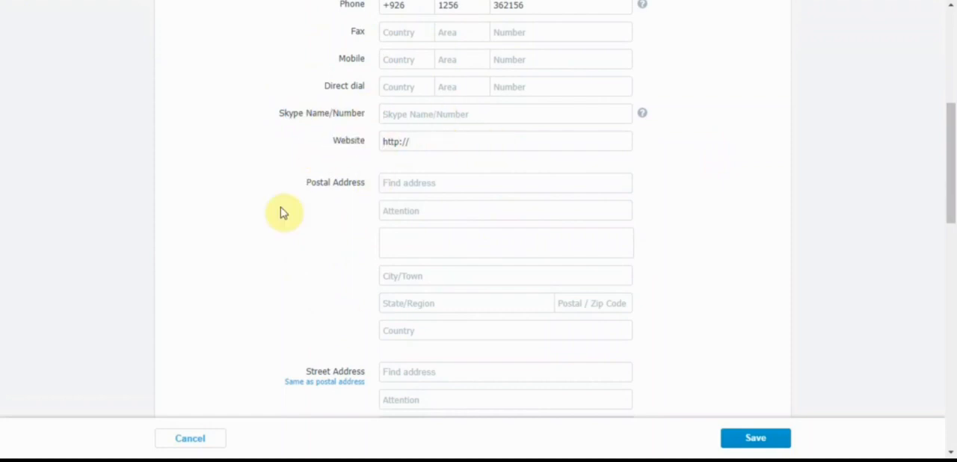
{"action": "left_click", "coordinate": [303, 181]}
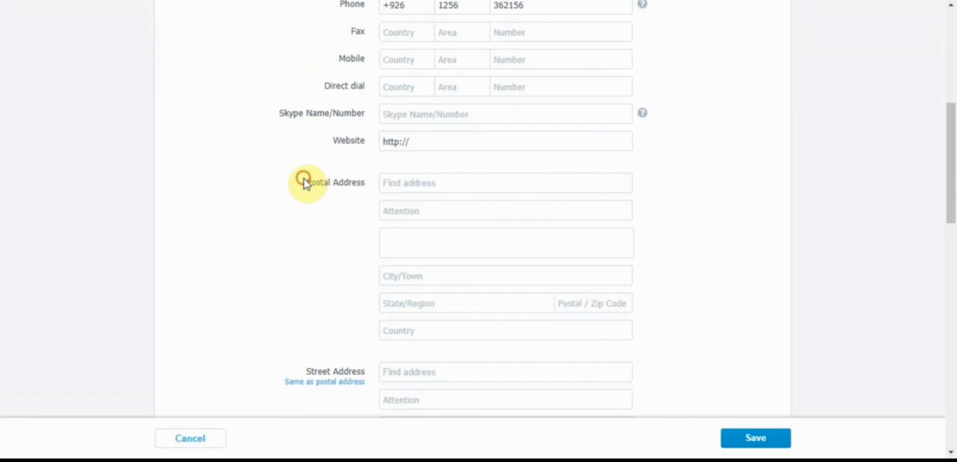
Look up the contact's postal address by its PO box number and accept the second suggested match.
{"action": "left_click", "coordinate": [417, 185]}
{"action": "type", "text": "Po"}
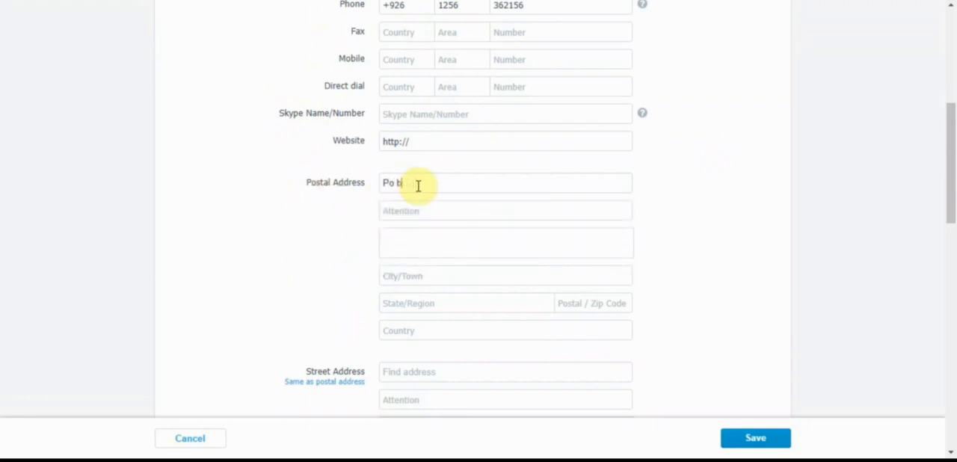
{"action": "type", "text": " box #36"}
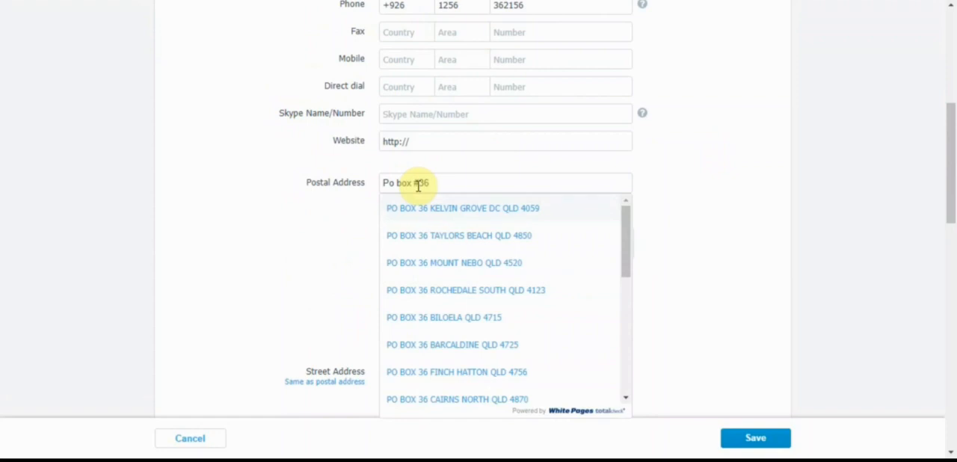
{"action": "left_click", "coordinate": [463, 236]}
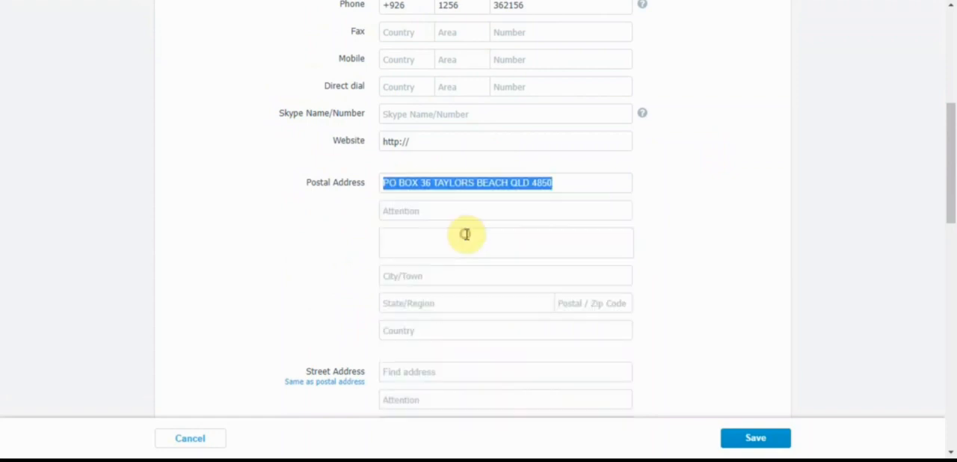
{"action": "left_click", "coordinate": [636, 190]}
{"action": "left_click", "coordinate": [722, 176]}
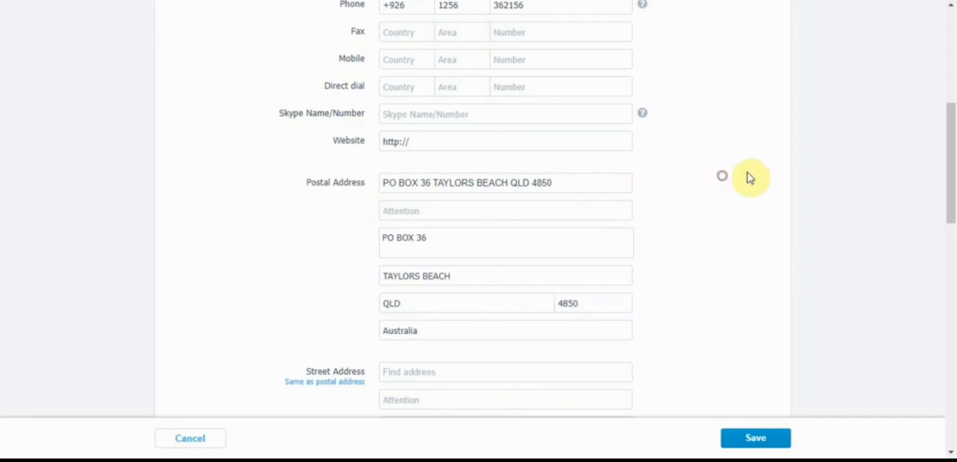
Set the default tax under Sales Settings in Financial Details to Tax inclusive.
{"action": "scroll", "coordinate": [949, 204], "scroll_direction": "down", "scroll_amount": 1}
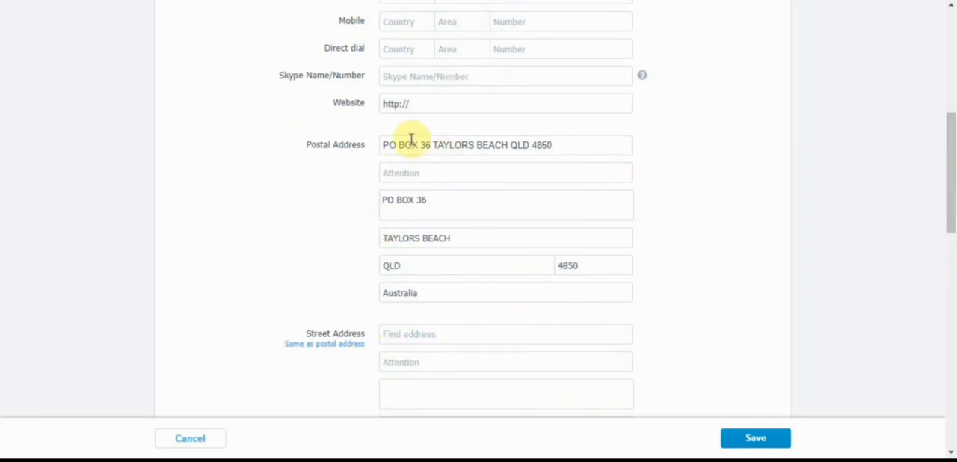
{"action": "left_click_drag", "start_coordinate": [953, 187], "coordinate": [951, 231]}
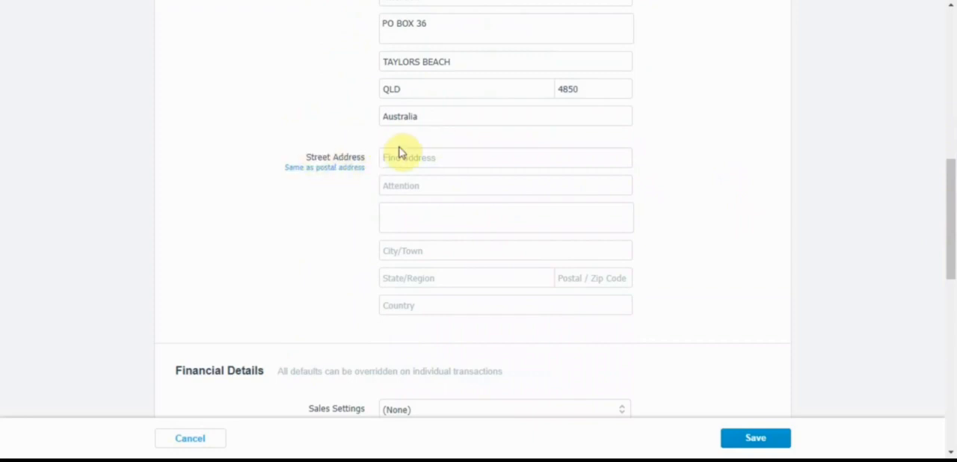
{"action": "left_click_drag", "start_coordinate": [951, 186], "coordinate": [954, 289]}
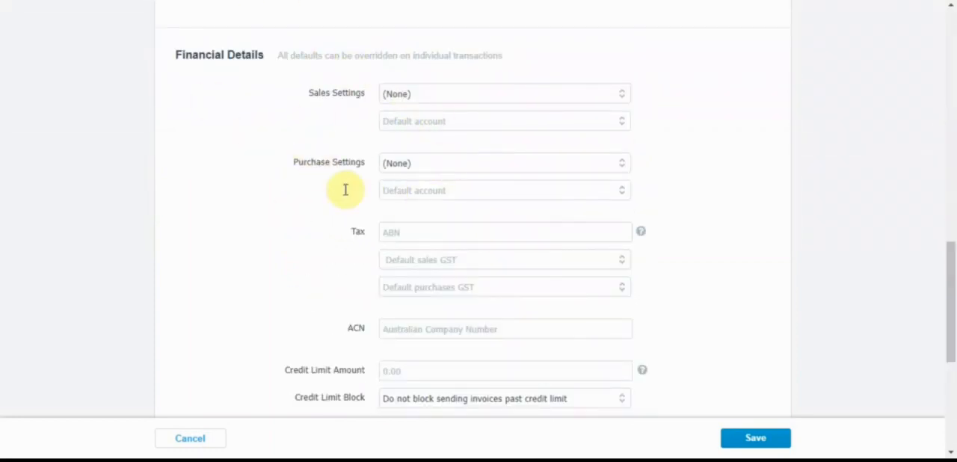
{"action": "left_click", "coordinate": [437, 94]}
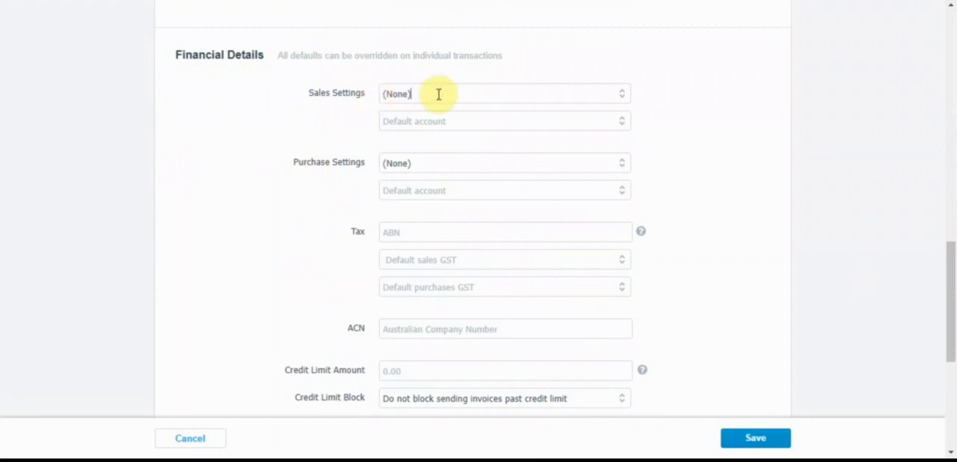
{"action": "key", "text": "BackSpace"}
{"action": "key", "text": "BackSpace"}
{"action": "key", "text": "BackSpace"}
{"action": "key", "text": "BackSpace"}
{"action": "key", "text": "BackSpace"}
{"action": "key", "text": "BackSpace"}
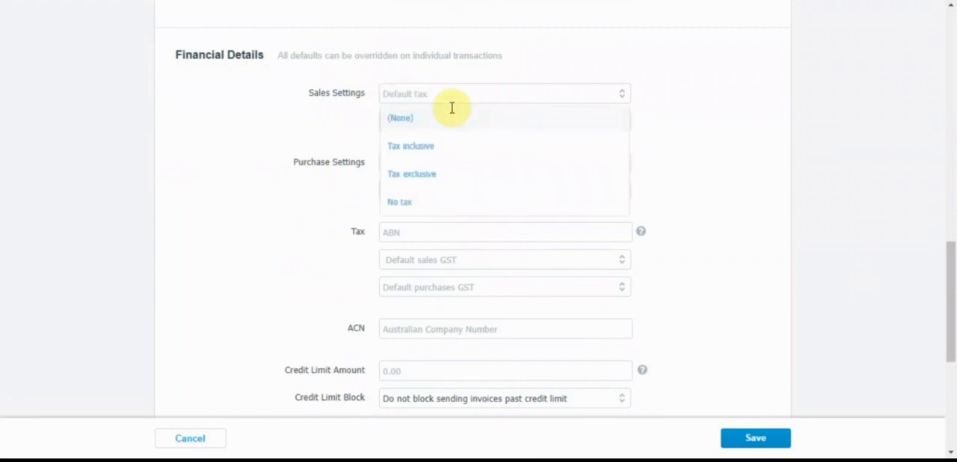
{"action": "left_click", "coordinate": [455, 143]}
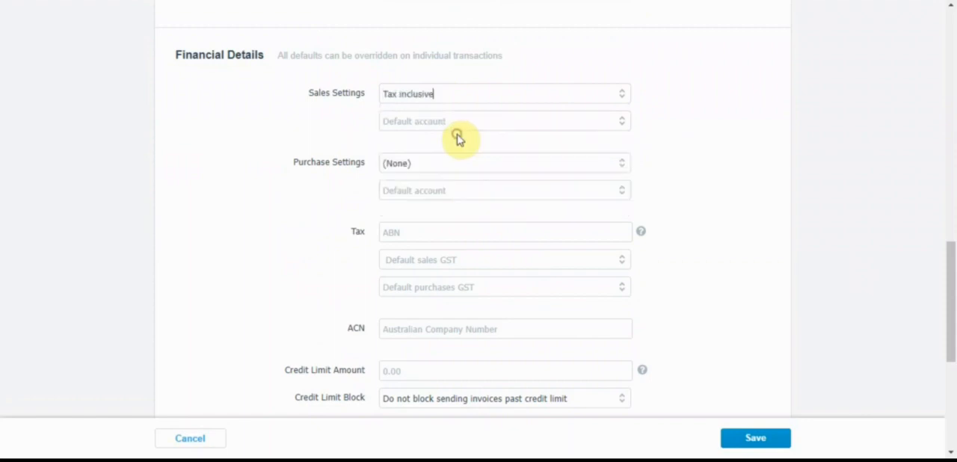
Set the default account under Sales Settings to 200 - Sales.
{"action": "left_click_drag", "start_coordinate": [954, 267], "coordinate": [952, 261]}
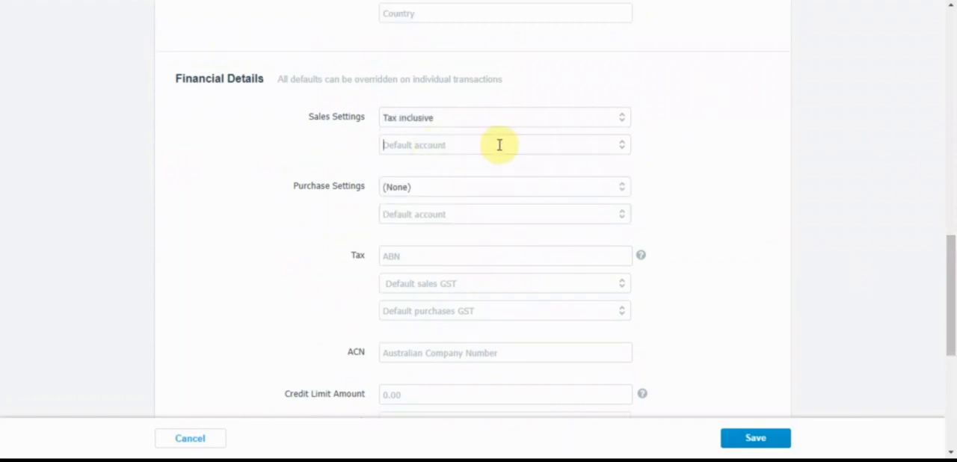
{"action": "type", "text": "2"}
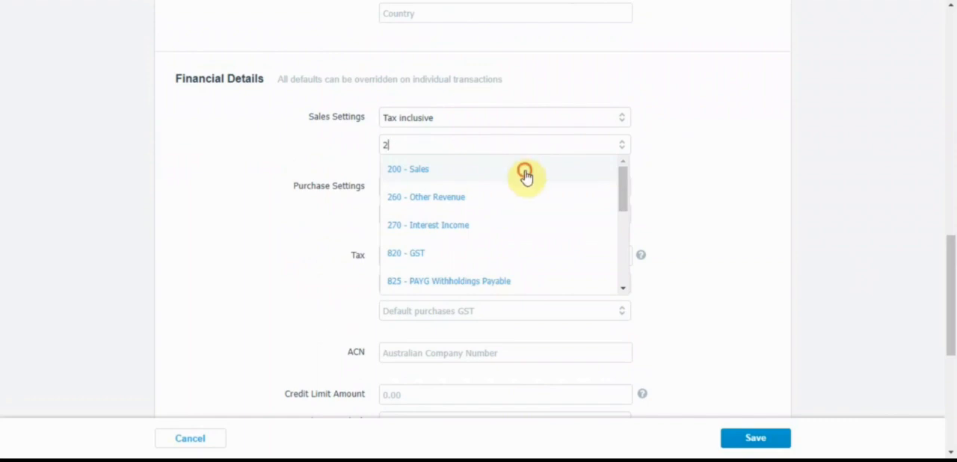
{"action": "left_click", "coordinate": [526, 172]}
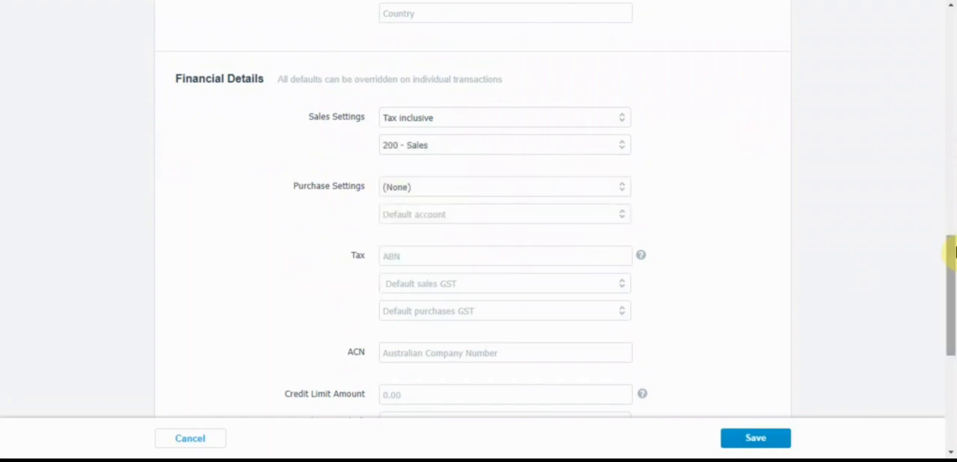
Set the default tax under Purchase Settings in Financial Details to Tax inclusive.
{"action": "scroll", "coordinate": [947, 252], "scroll_direction": "down", "scroll_amount": 1}
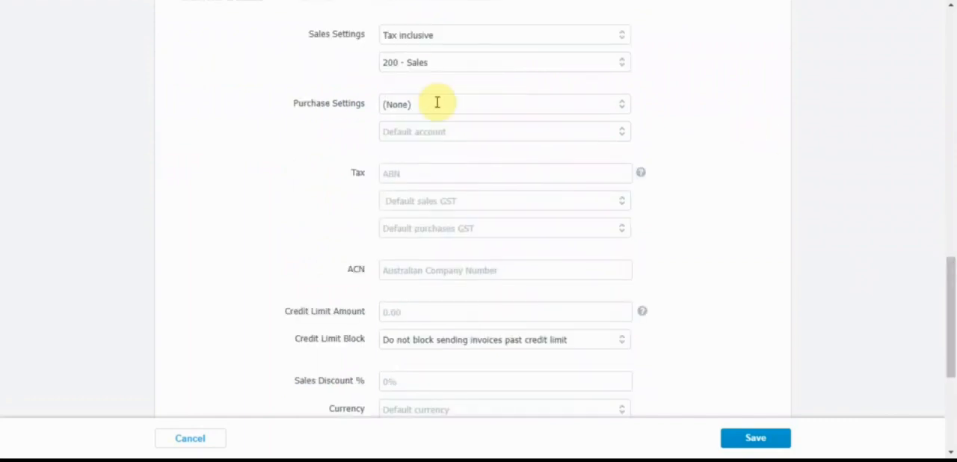
{"action": "key", "text": "BackSpace"}
{"action": "key", "text": "BackSpace"}
{"action": "key", "text": "BackSpace"}
{"action": "key", "text": "BackSpace"}
{"action": "type", "text": "in"}
{"action": "key", "text": "BackSpace"}
{"action": "key", "text": "BackSpace"}
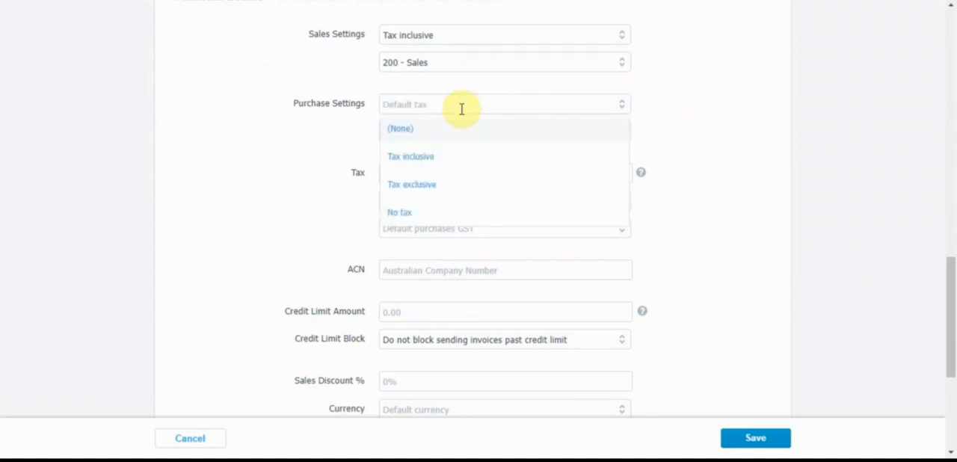
{"action": "left_click", "coordinate": [471, 158]}
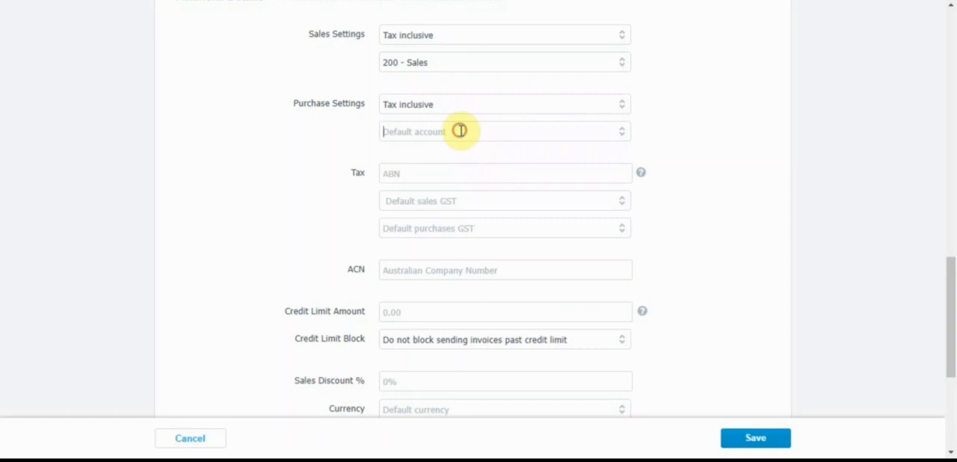
Set the default account under Purchase Settings to 310 - Cost of Goods Sold.
{"action": "type", "text": "pu"}
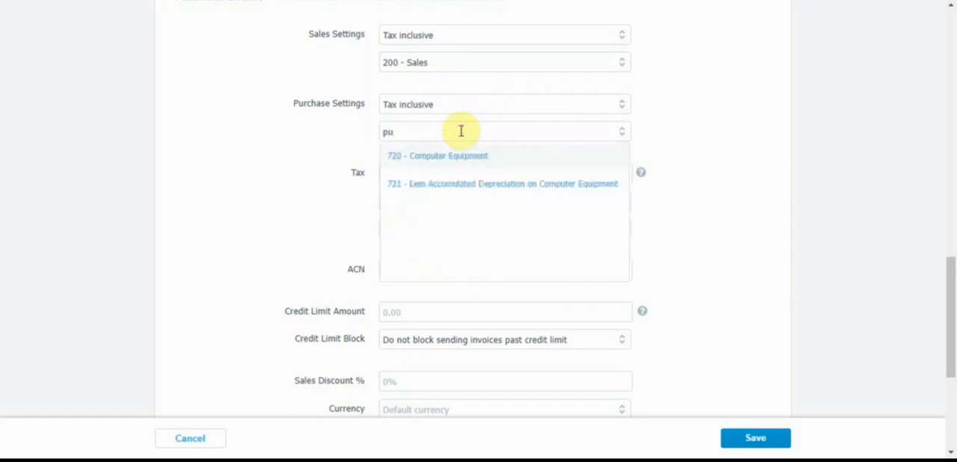
{"action": "key", "text": "BackSpace"}
{"action": "key", "text": "BackSpace"}
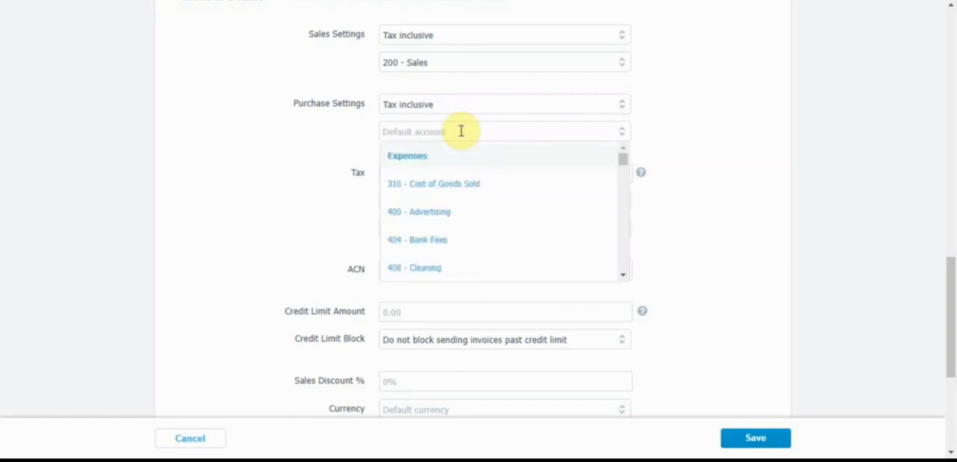
{"action": "left_click", "coordinate": [488, 187]}
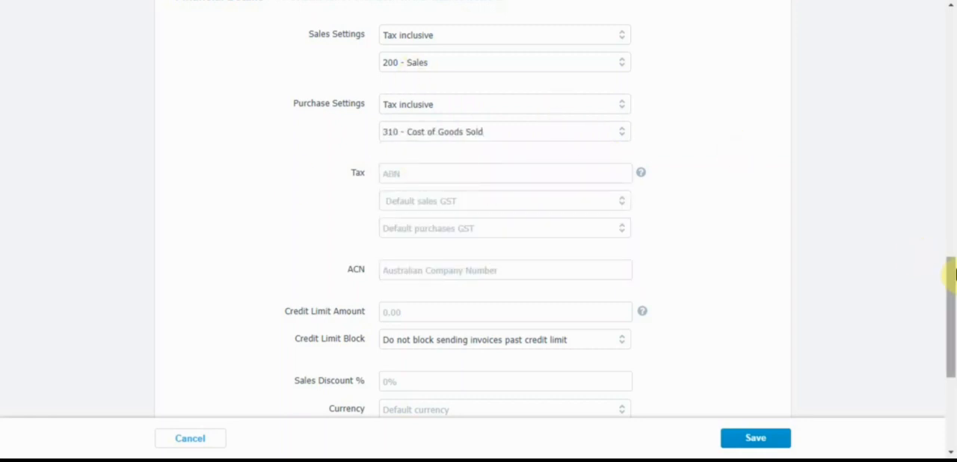
Set the contact's Credit Limit Amount to 50000 and look at the available Credit Limit Block options.
{"action": "left_click_drag", "start_coordinate": [953, 277], "coordinate": [953, 293]}
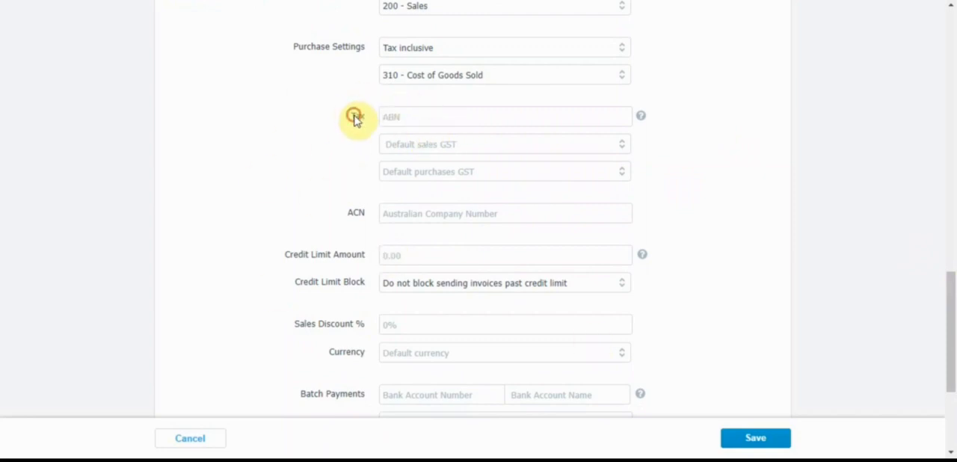
{"action": "left_click_drag", "start_coordinate": [950, 331], "coordinate": [951, 341]}
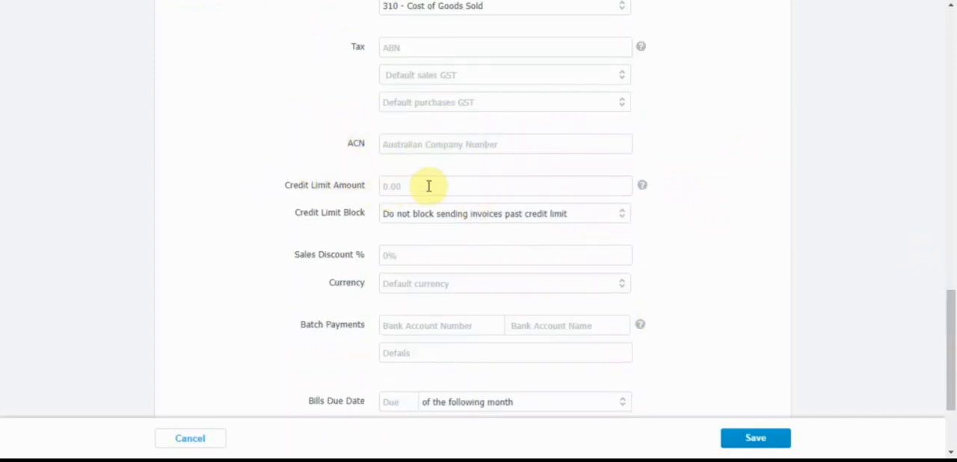
{"action": "left_click_drag", "start_coordinate": [951, 295], "coordinate": [950, 324]}
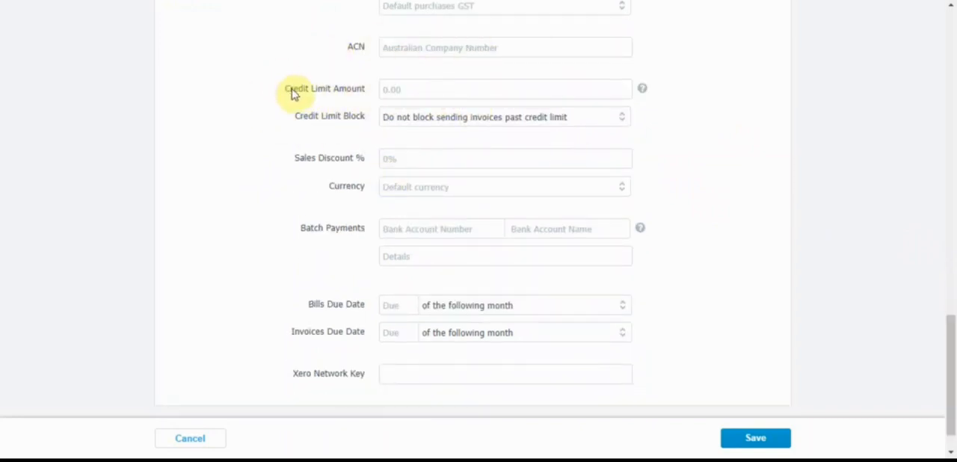
{"action": "left_click_drag", "start_coordinate": [285, 93], "coordinate": [403, 95]}
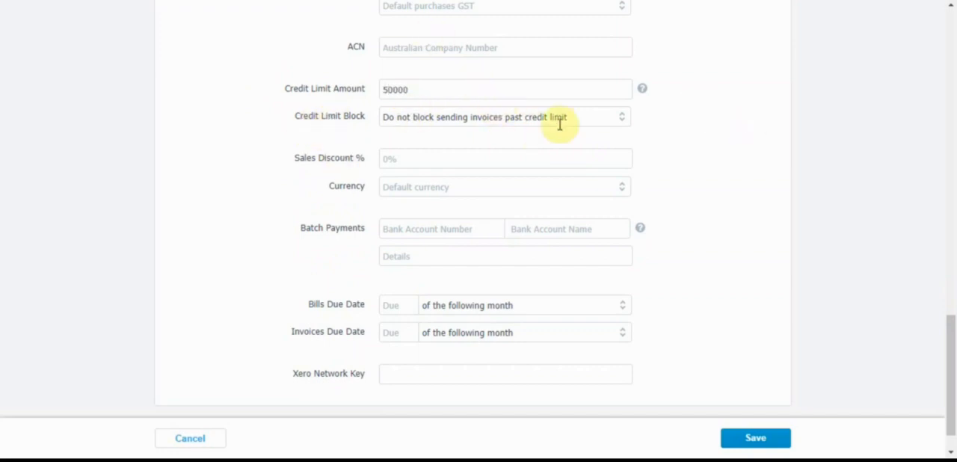
{"action": "left_click", "coordinate": [684, 131]}
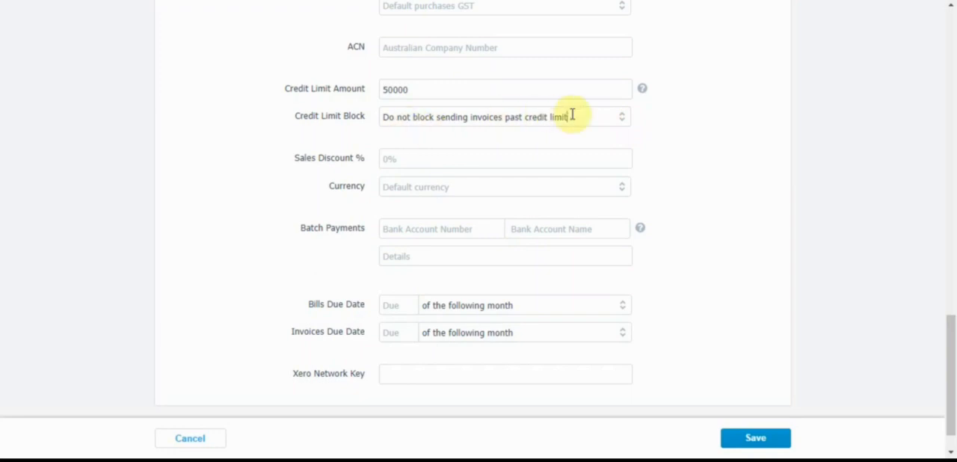
{"action": "left_click", "coordinate": [623, 121]}
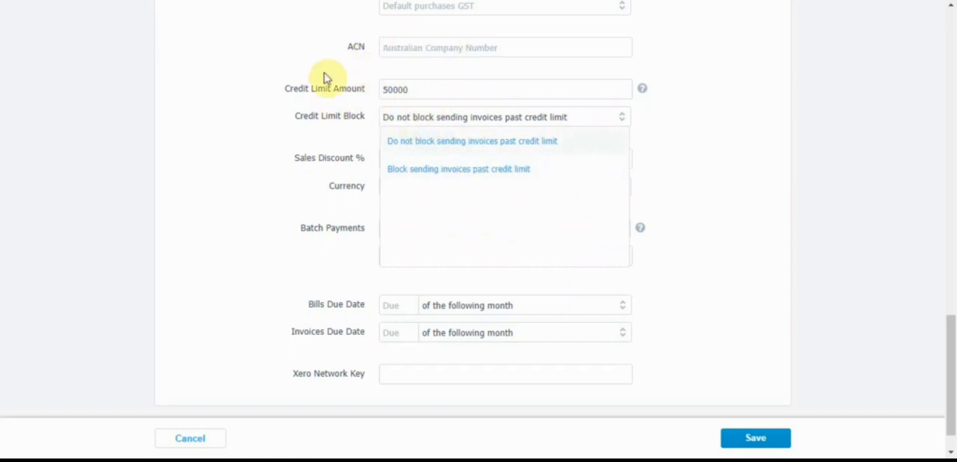
{"action": "left_click", "coordinate": [743, 166]}
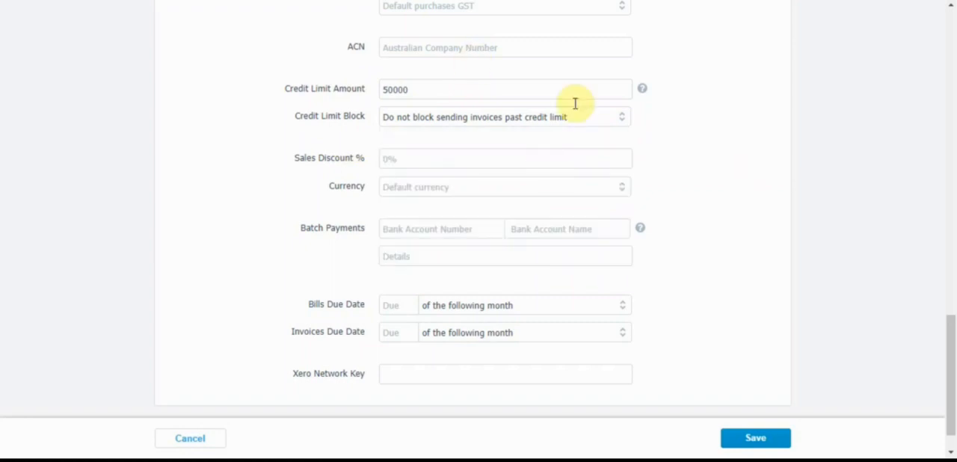
Set the contact's default currency to AUD Australian Dollar.
{"action": "scroll", "coordinate": [950, 353], "scroll_direction": "down", "scroll_amount": 1}
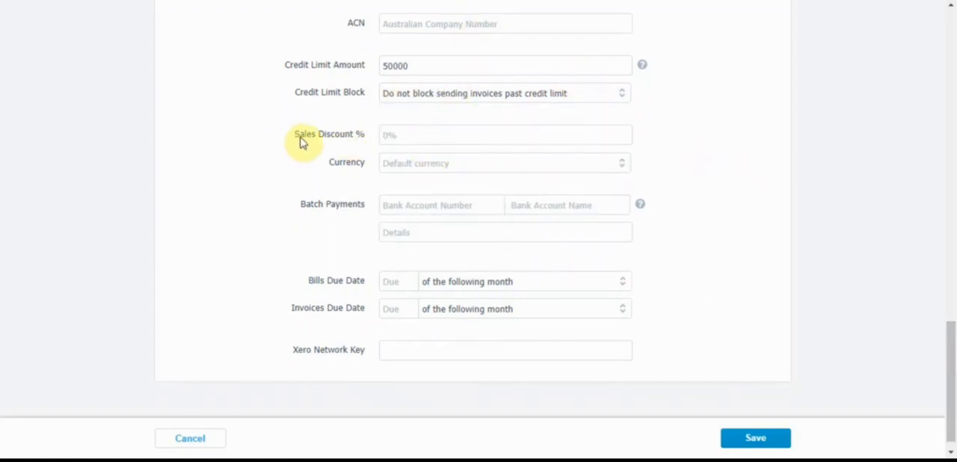
{"action": "left_click_drag", "start_coordinate": [301, 137], "coordinate": [340, 137]}
{"action": "left_click", "coordinate": [340, 139]}
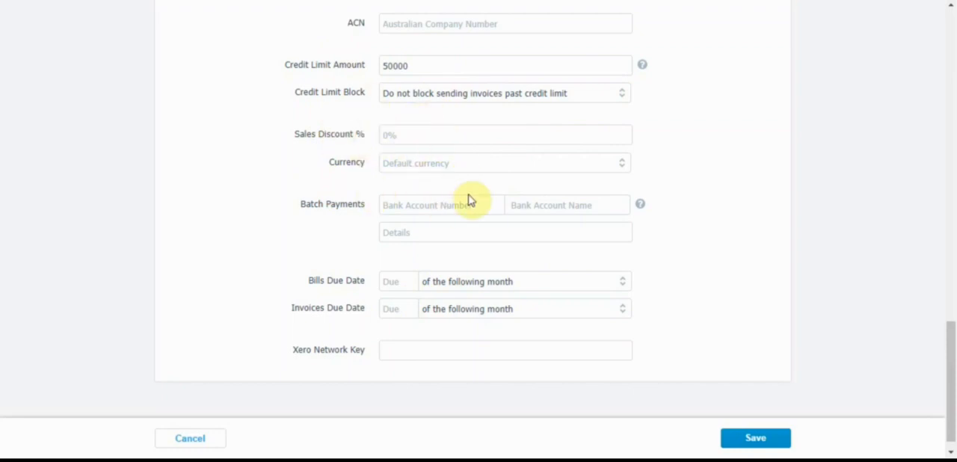
{"action": "left_click", "coordinate": [625, 169]}
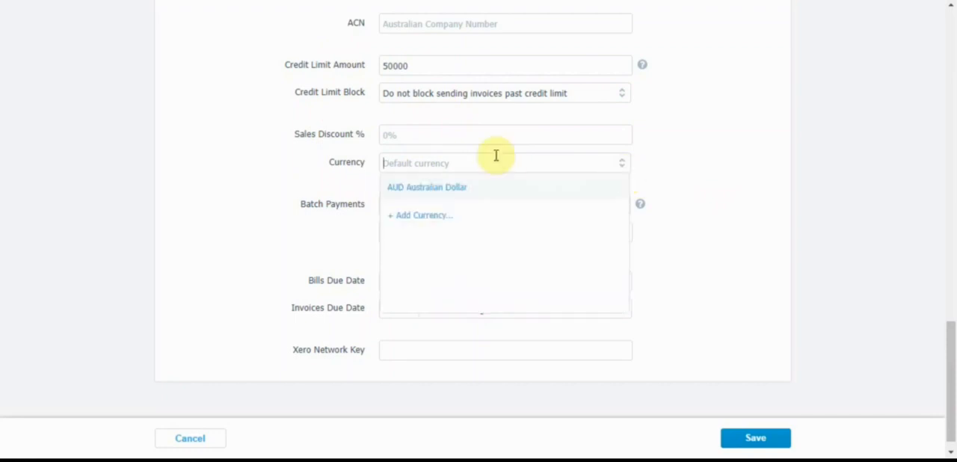
{"action": "left_click", "coordinate": [522, 189]}
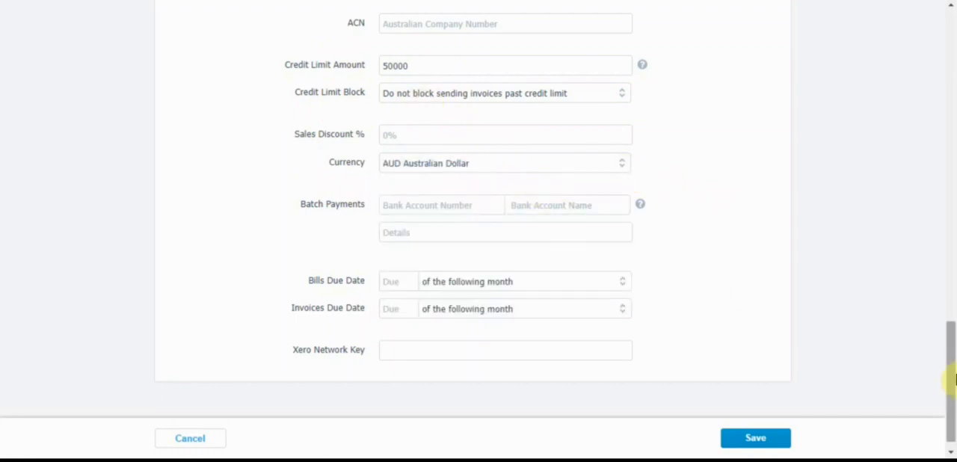
{"action": "mouse_move", "coordinate": [950, 380]}
{"action": "left_mouse_down"}
{"action": "mouse_move", "coordinate": [954, 336]}
{"action": "mouse_move", "coordinate": [952, 395]}
{"action": "left_mouse_up"}
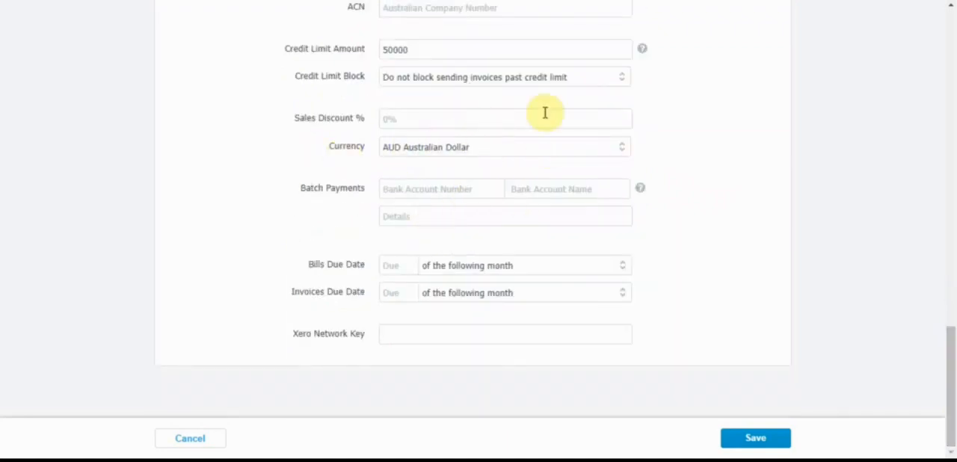
{"action": "mouse_move", "coordinate": [952, 346]}
{"action": "left_mouse_down"}
{"action": "mouse_move", "coordinate": [949, 37]}
{"action": "mouse_move", "coordinate": [950, 351]}
{"action": "left_mouse_up"}
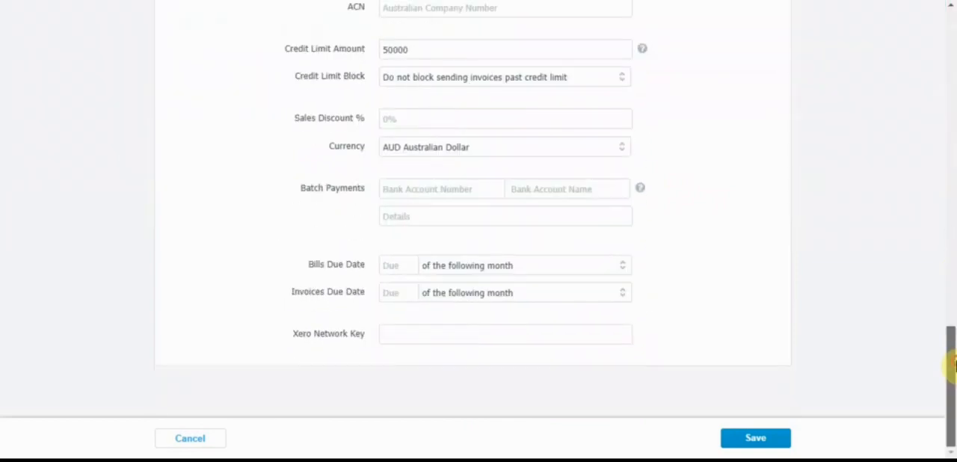